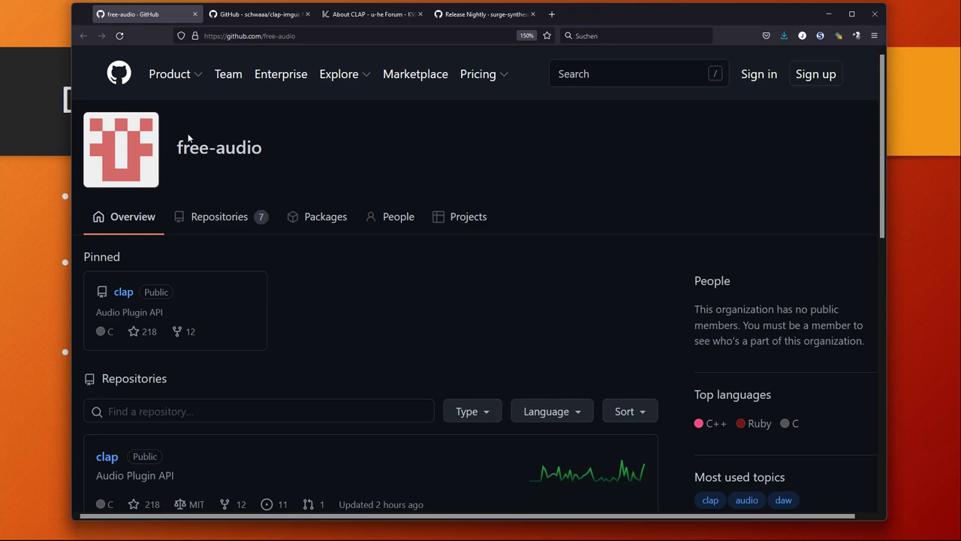
Find the free-audio clap repository in the repository list and open it
scroll(274, 222, "down", 3)
scroll(413, 352, "down", 1)
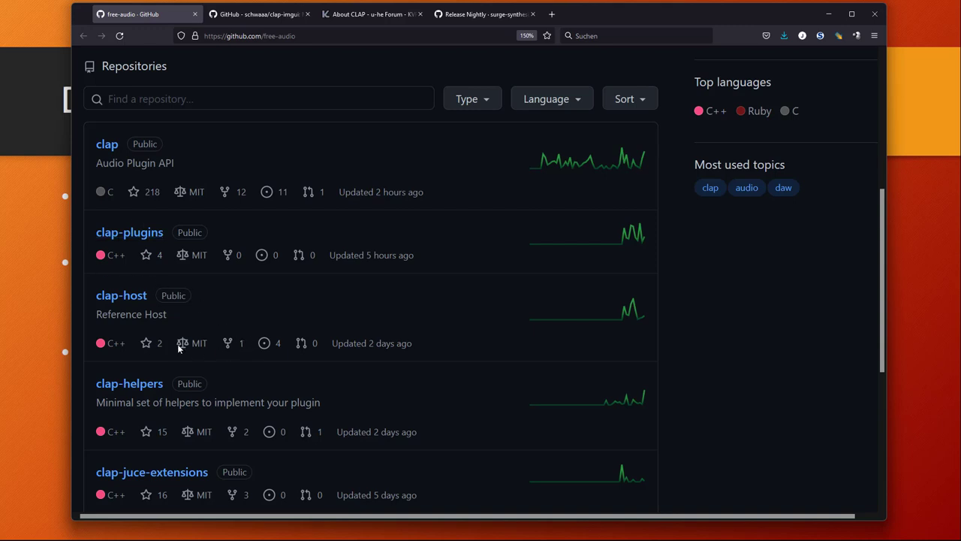
scroll(355, 425, "down", 1)
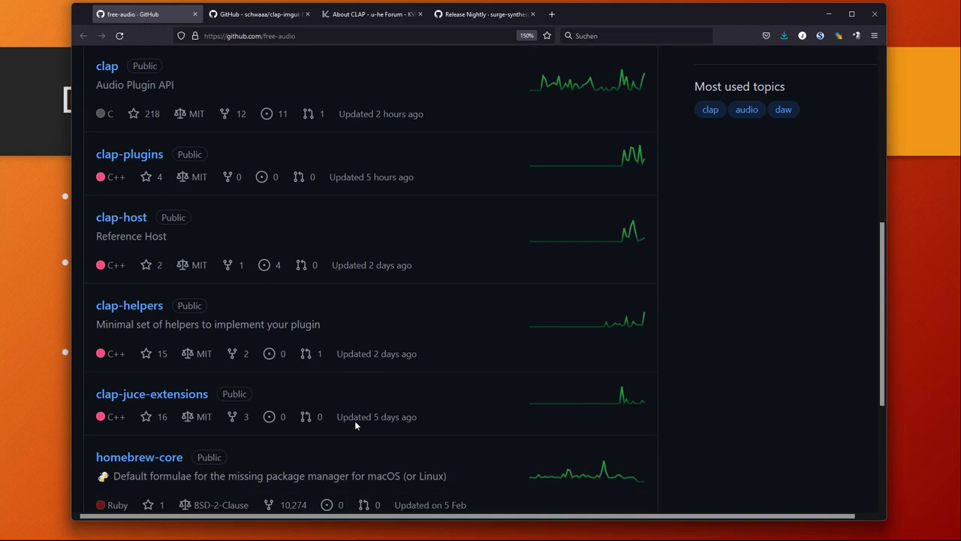
scroll(299, 389, "down", 3)
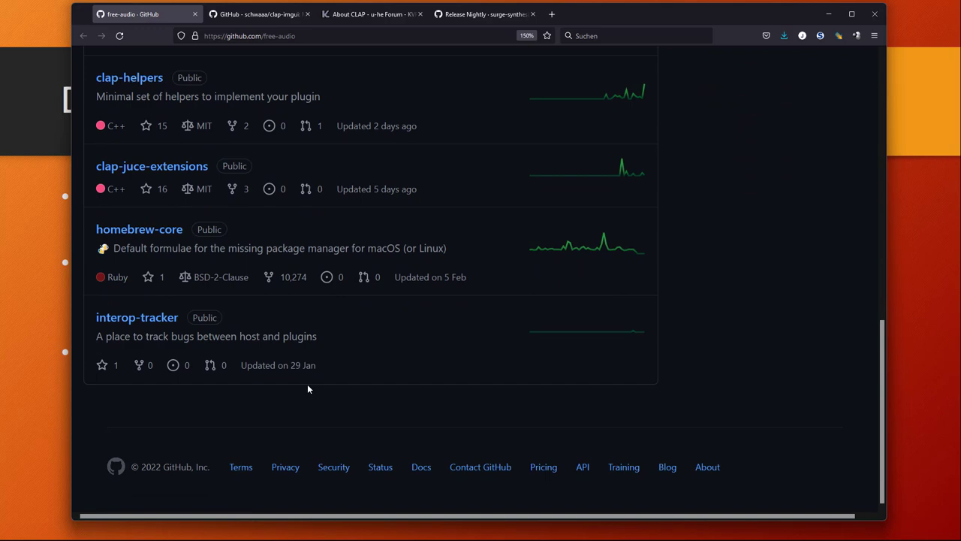
scroll(307, 387, "up", 6)
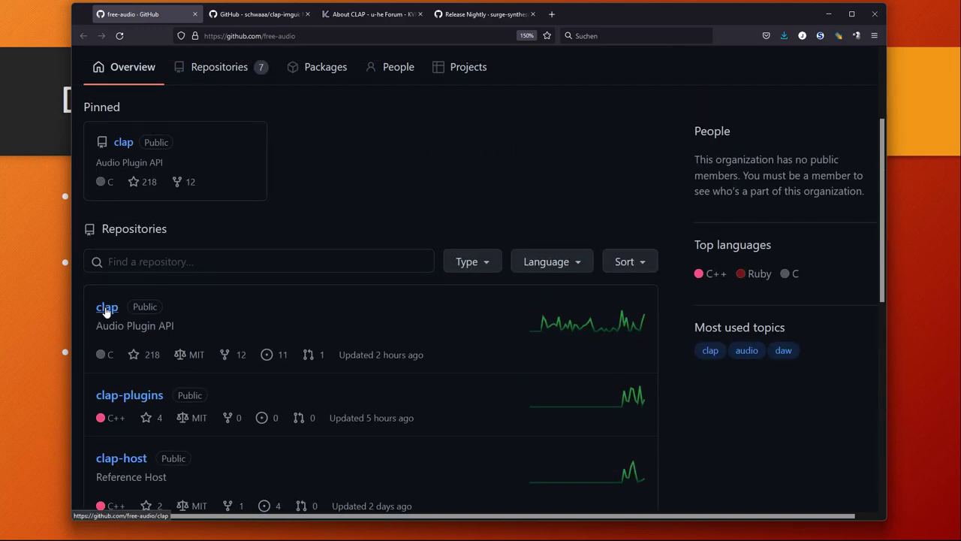
left_click(105, 307)
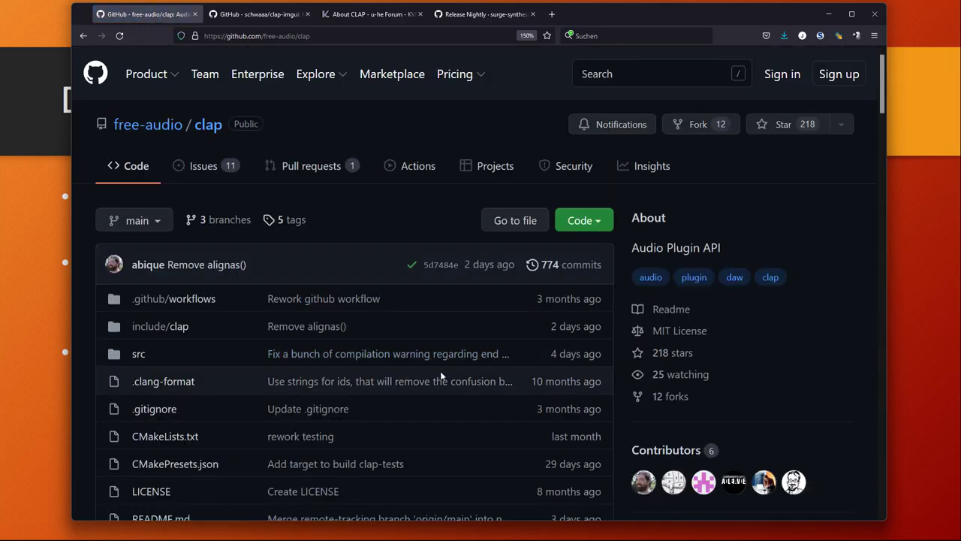
Read the clap README down through the Plugins and Hosts resources to Programming Language Bindings
scroll(466, 374, "down", 3)
scroll(473, 381, "down", 5)
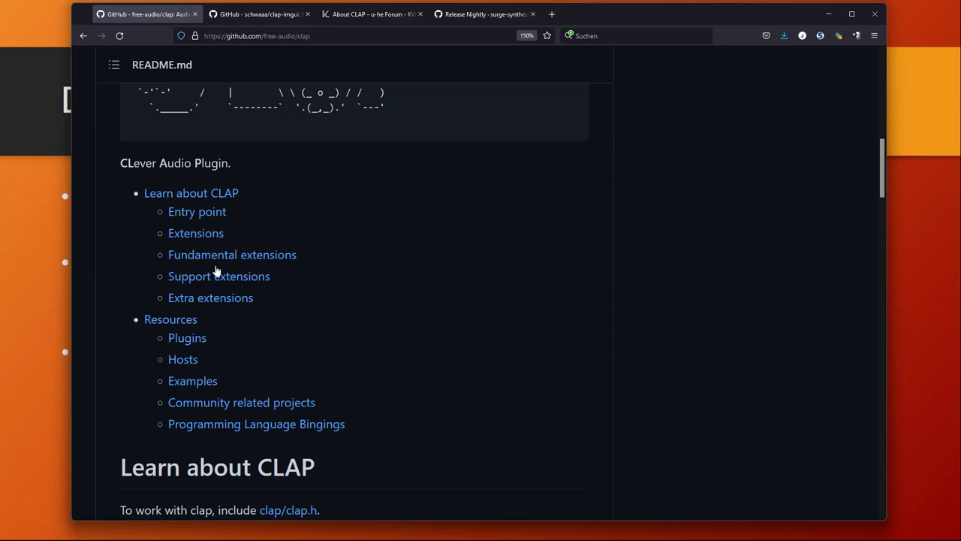
scroll(452, 449, "down", 7)
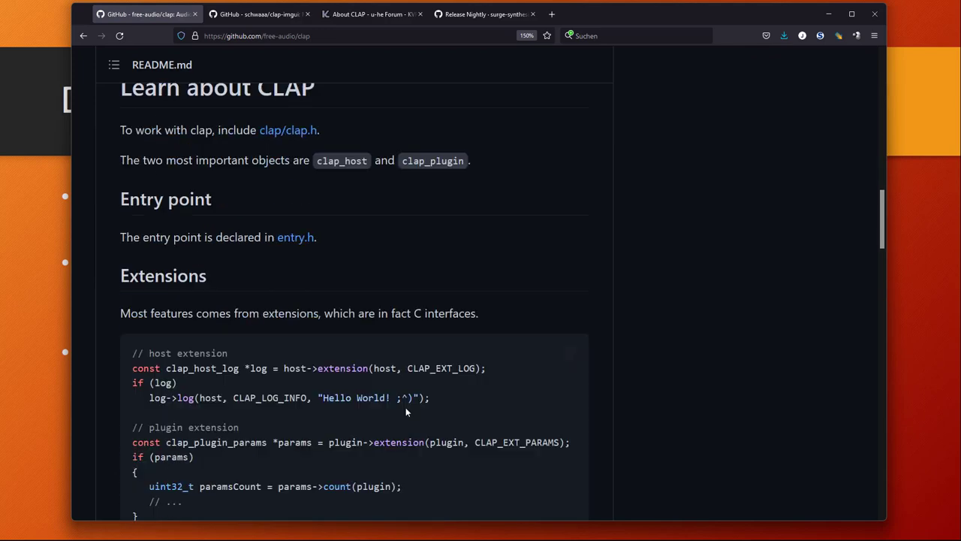
scroll(502, 402, "down", 8)
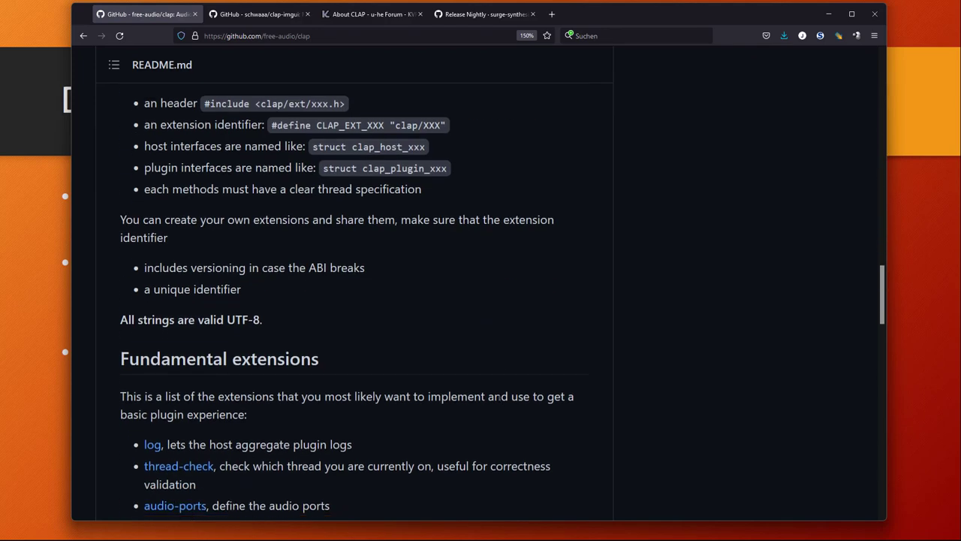
scroll(502, 402, "down", 6)
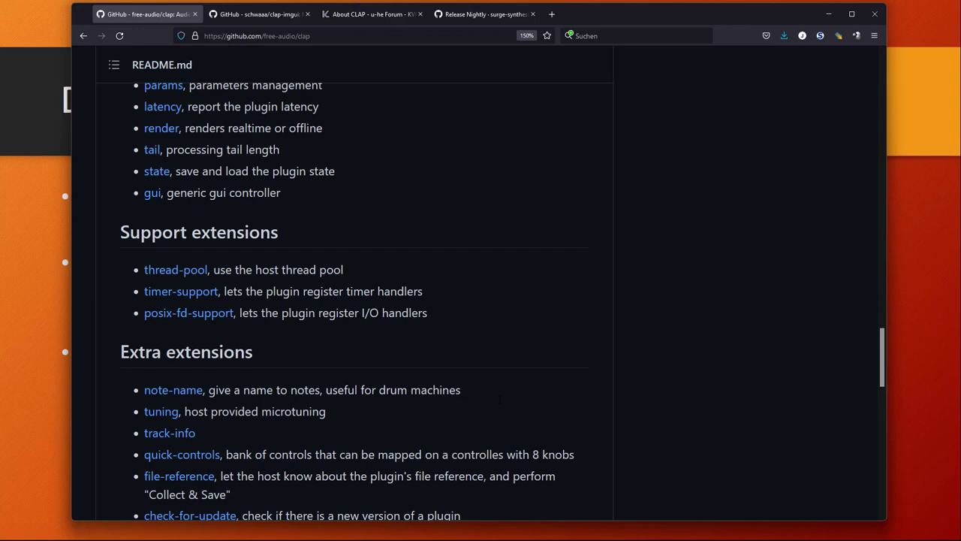
scroll(499, 399, "down", 6)
scroll(499, 403, "down", 10)
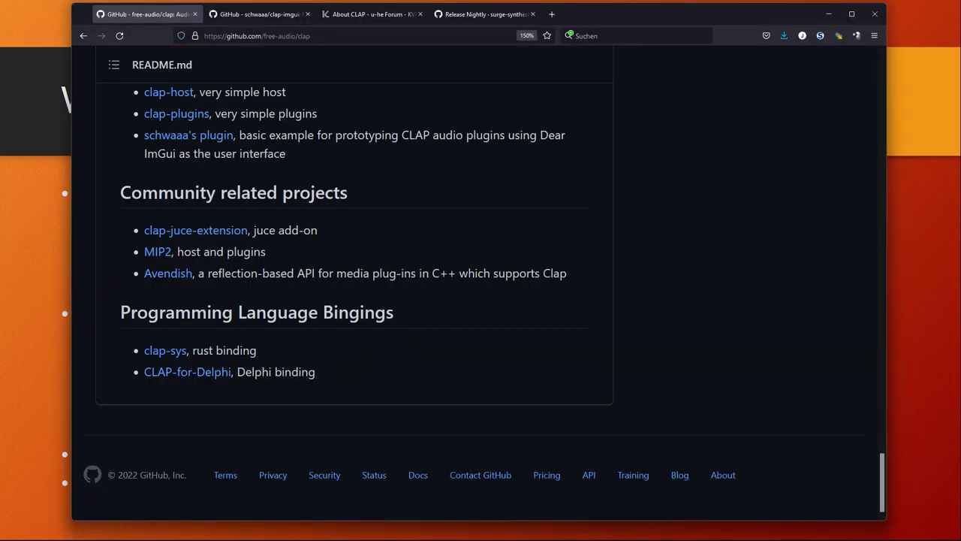
Bring up the clap-imgui README showing its animated Volume and Pan example screencap
left_click(225, 16)
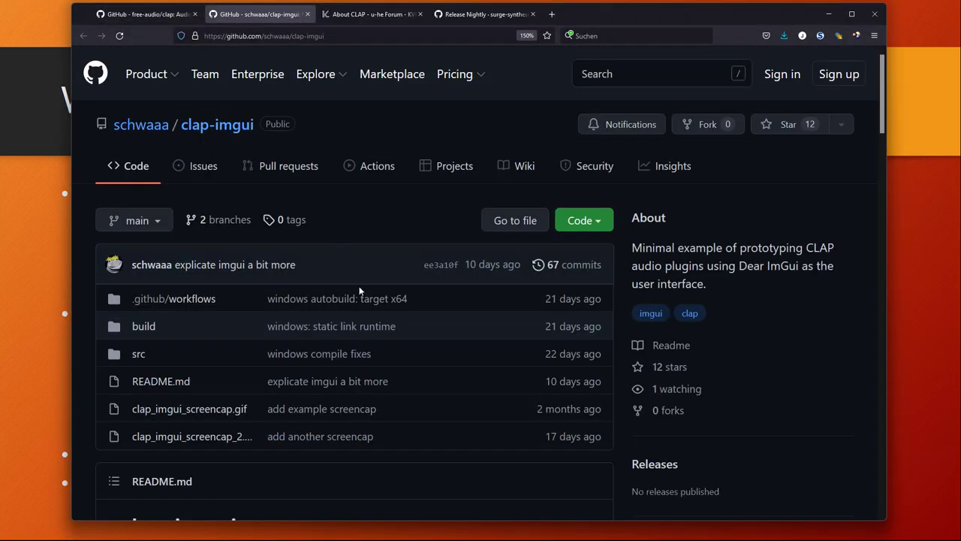
scroll(134, 252, "down", 5)
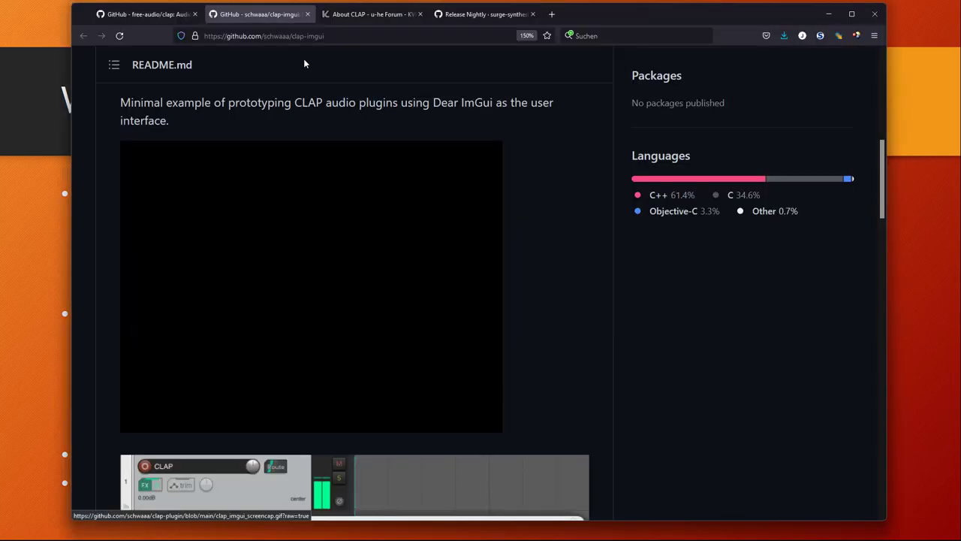
Move on to the surge-synthesizer Nightly release page and its 14 Surge XT assets
key("ctrl+Tab")
scroll(393, 325, "down", 2)
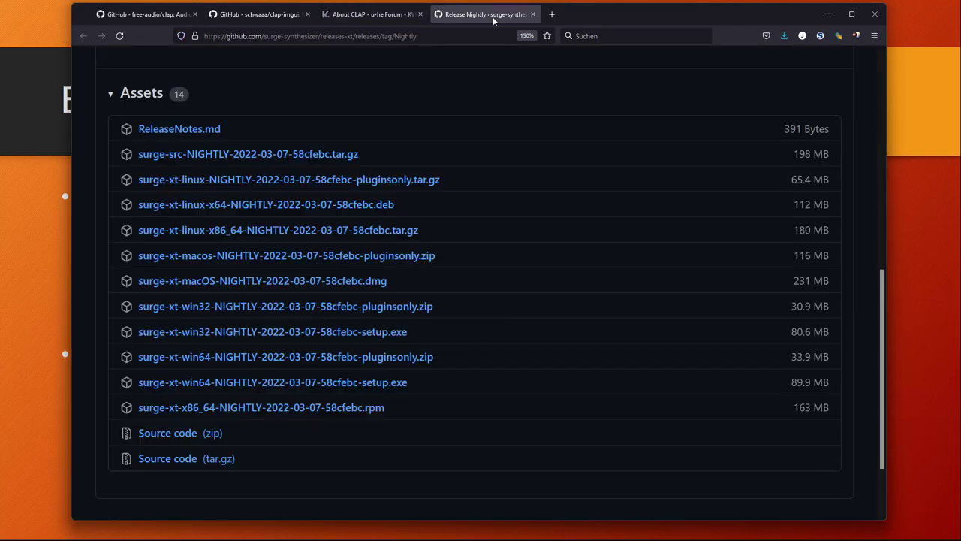
Look back over the Nightly release page and return to its Assets list
scroll(502, 245, "up", 10)
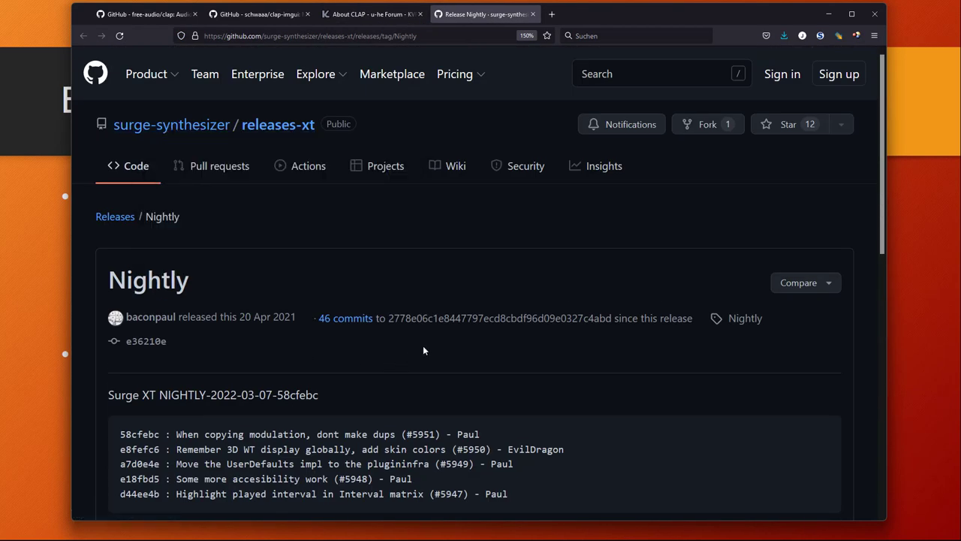
scroll(423, 349, "down", 5)
scroll(442, 355, "down", 1)
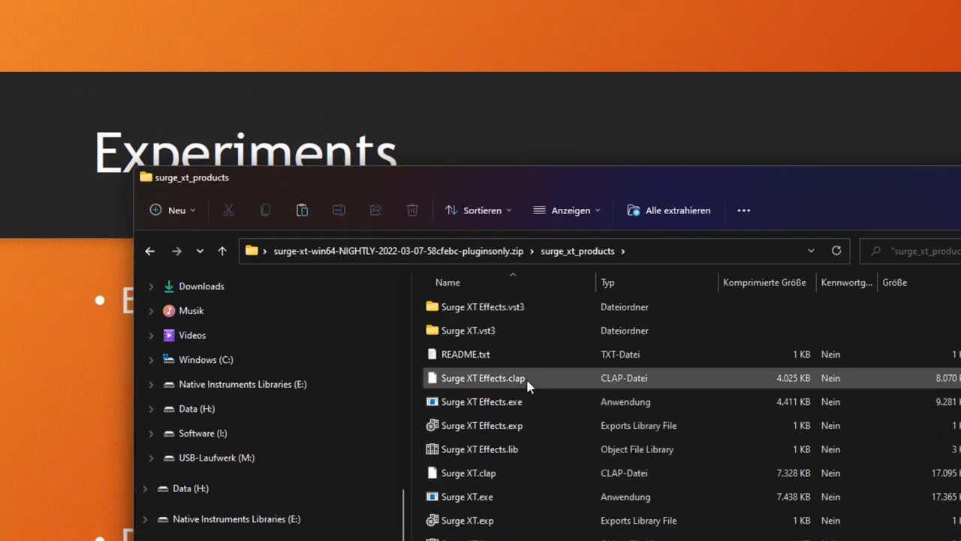
Select Surge XT Effects.clap and Surge XT.clap, then reposition the folder window
left_click(528, 383)
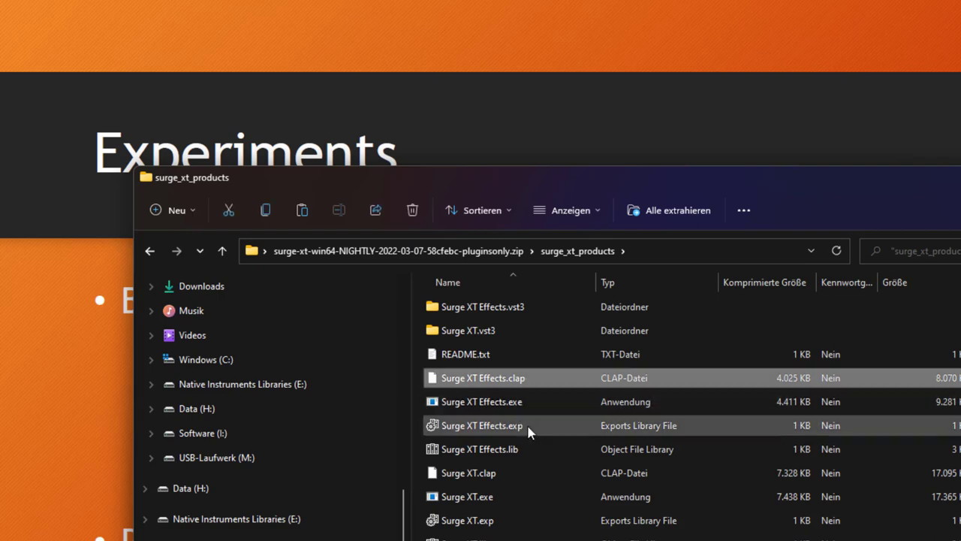
left_click(484, 473, "ctrl")
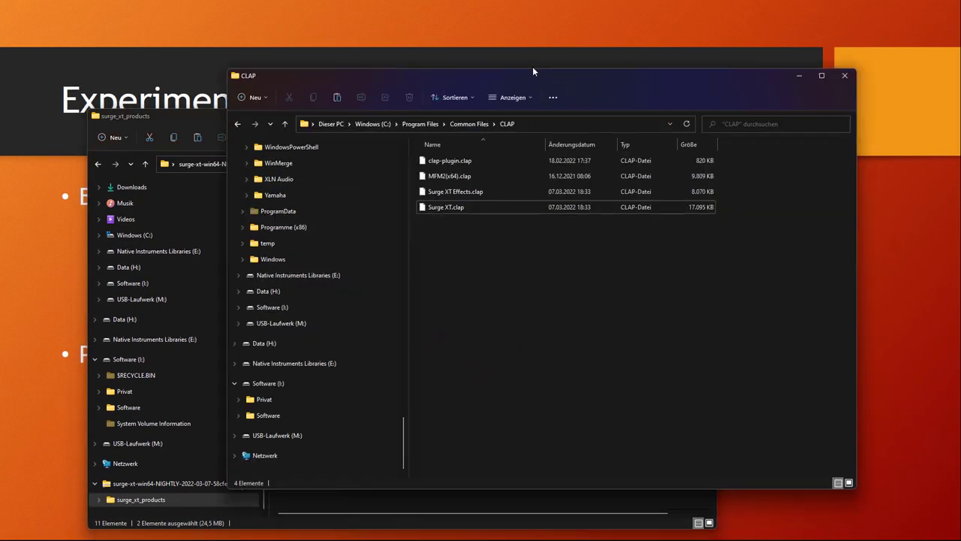
left_click_drag(533, 70, 367, 99)
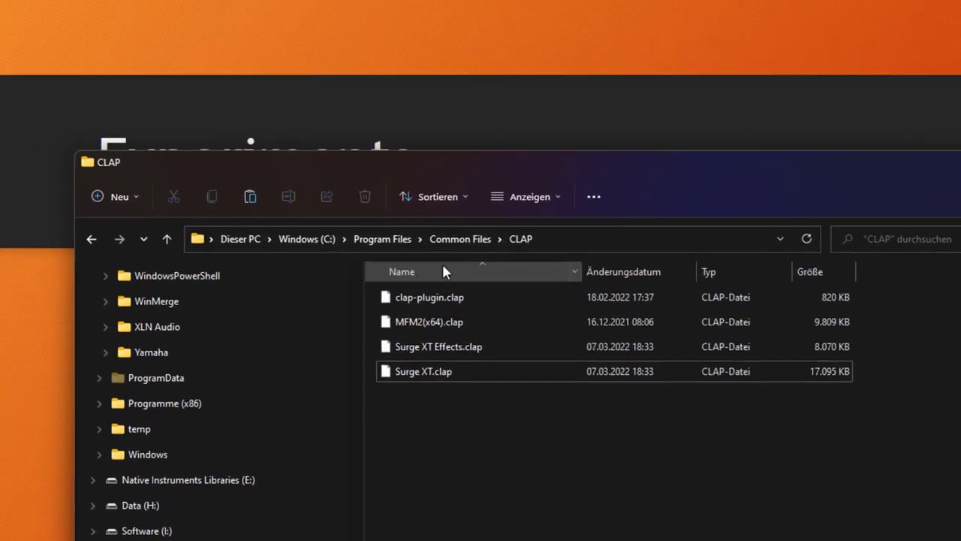
Go to Common Files, open the CLAP folder and check MFM2(x64).clap and clap-plugin.clap there
left_click(460, 239)
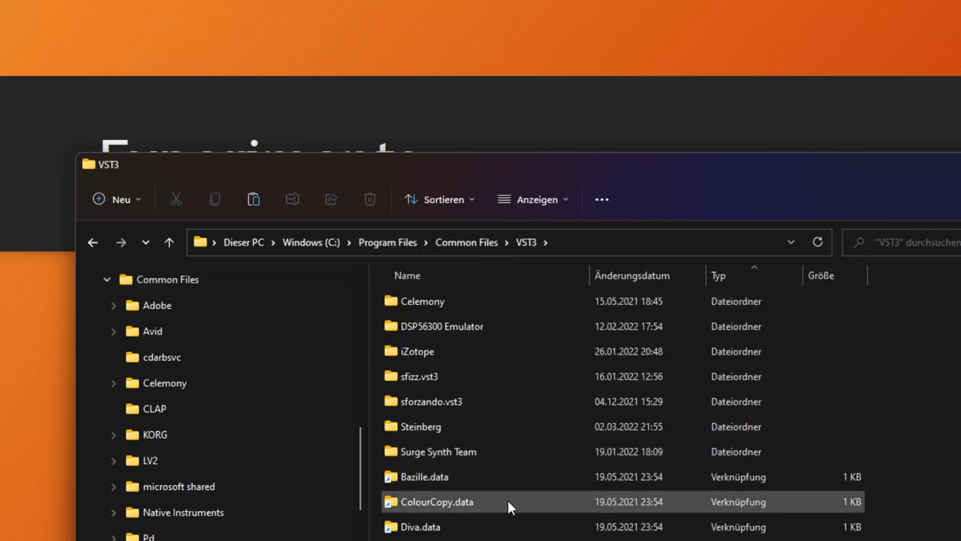
key("alt+Left")
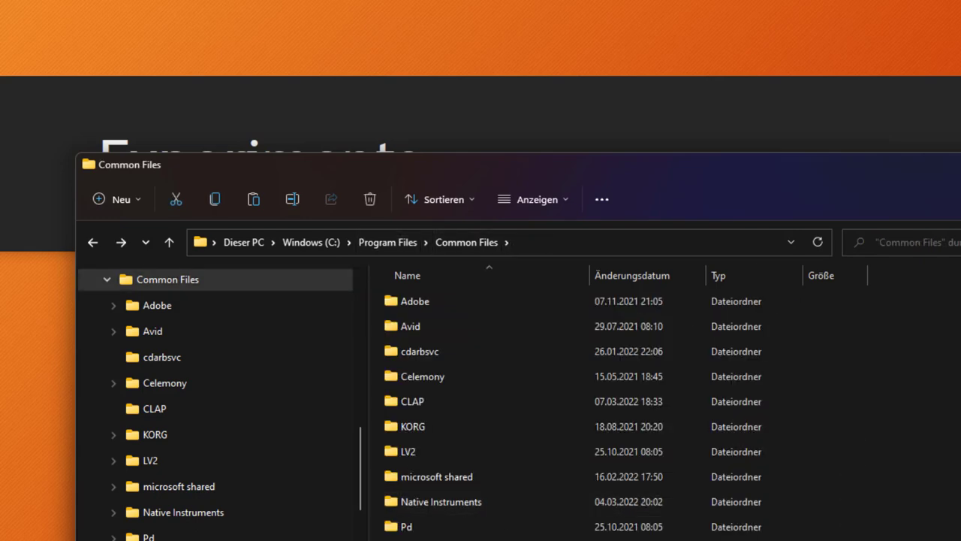
left_click(434, 401)
mouse_move(420, 401)
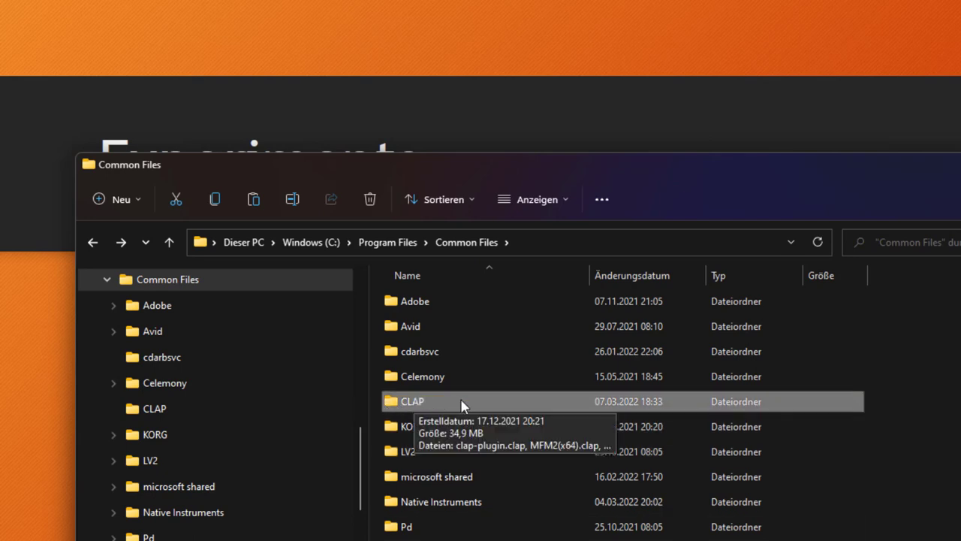
double_click(458, 400)
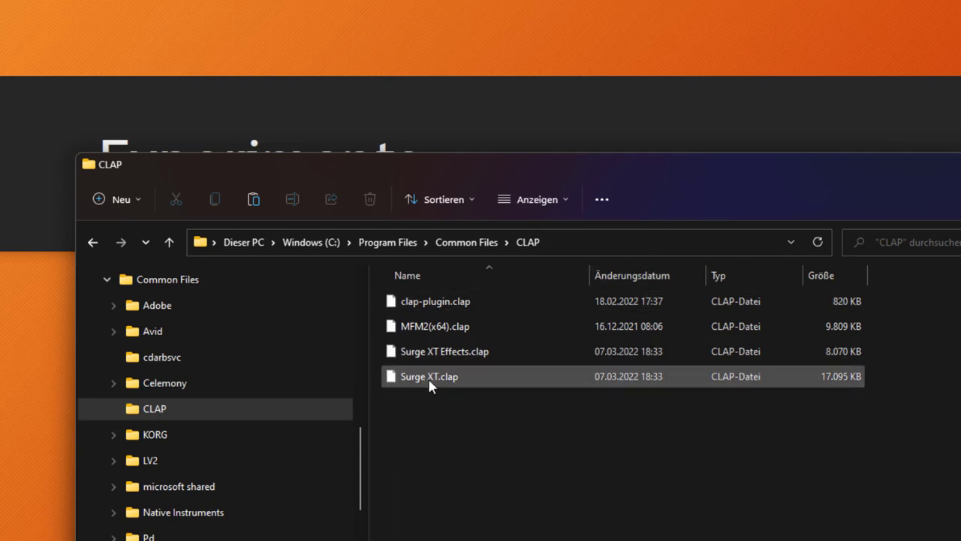
left_click(429, 330)
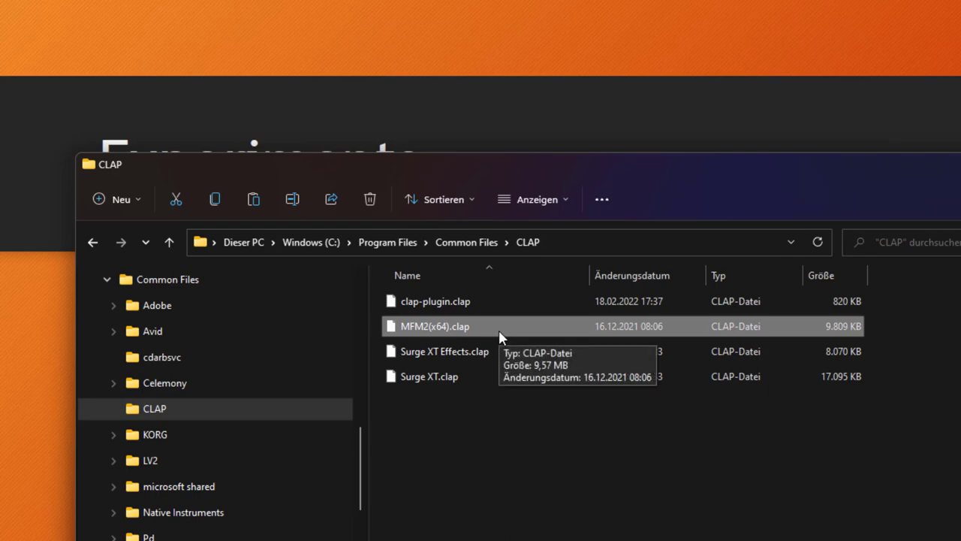
left_click(439, 305)
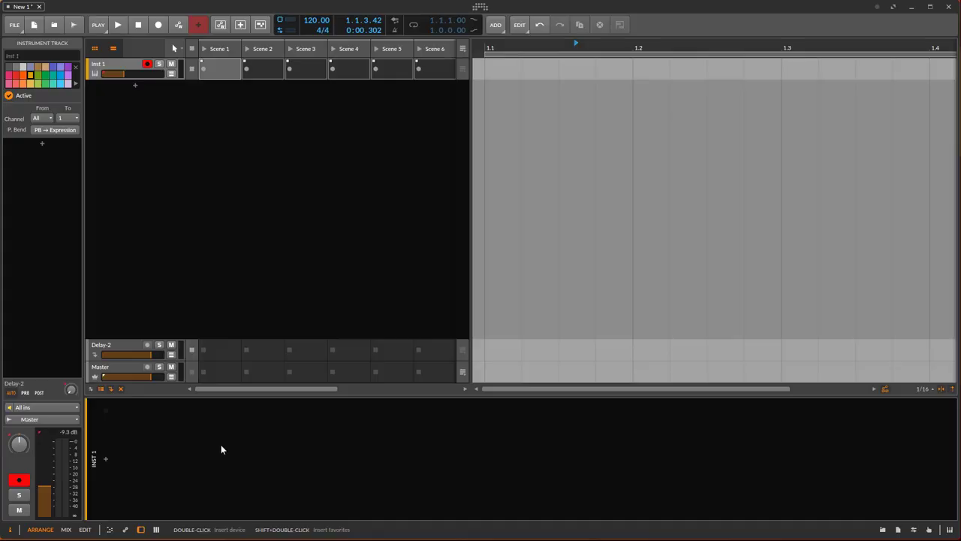
Pick Surge XT for Inst 1 in the device browser, set to Everything, Any Device Type, CLAP Plug-in
left_click(220, 444)
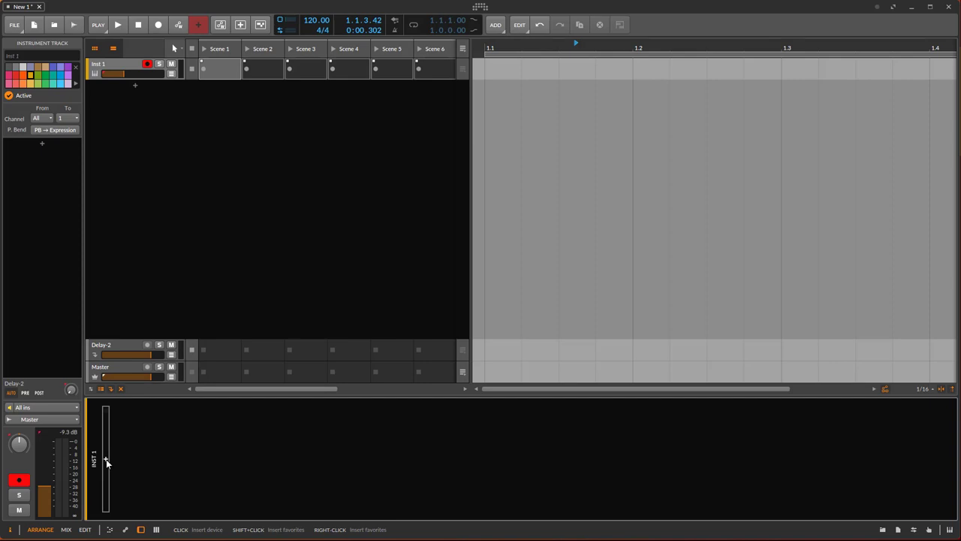
left_click(106, 459)
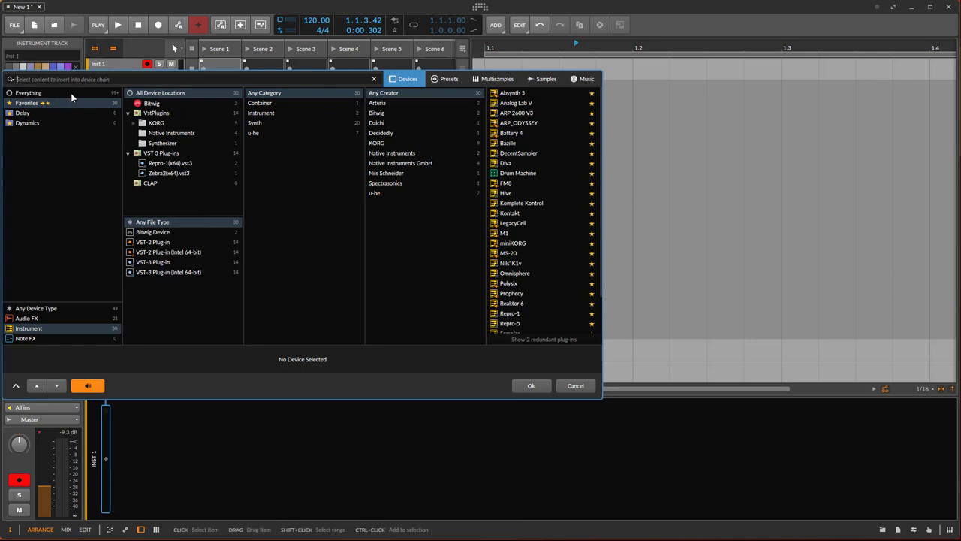
left_click(39, 94)
left_click(34, 310)
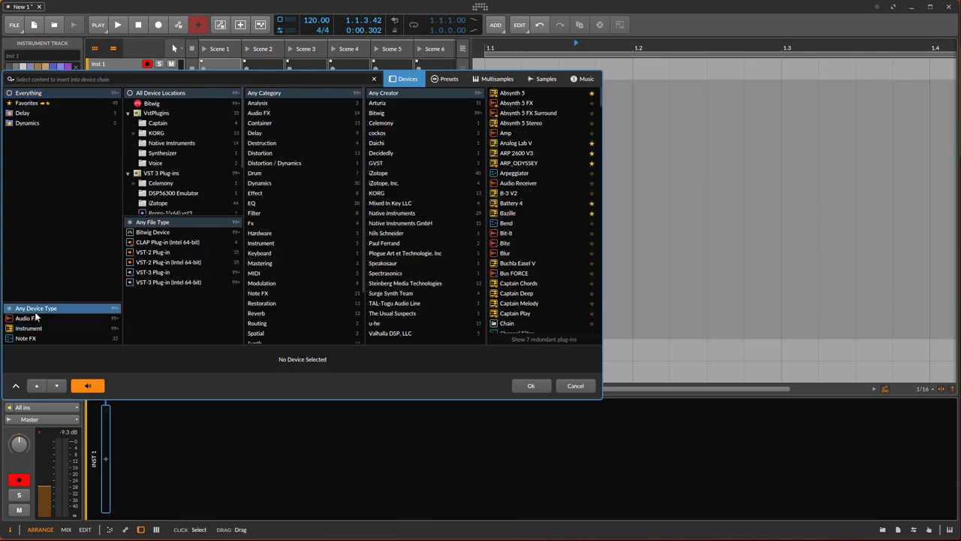
left_click(166, 242)
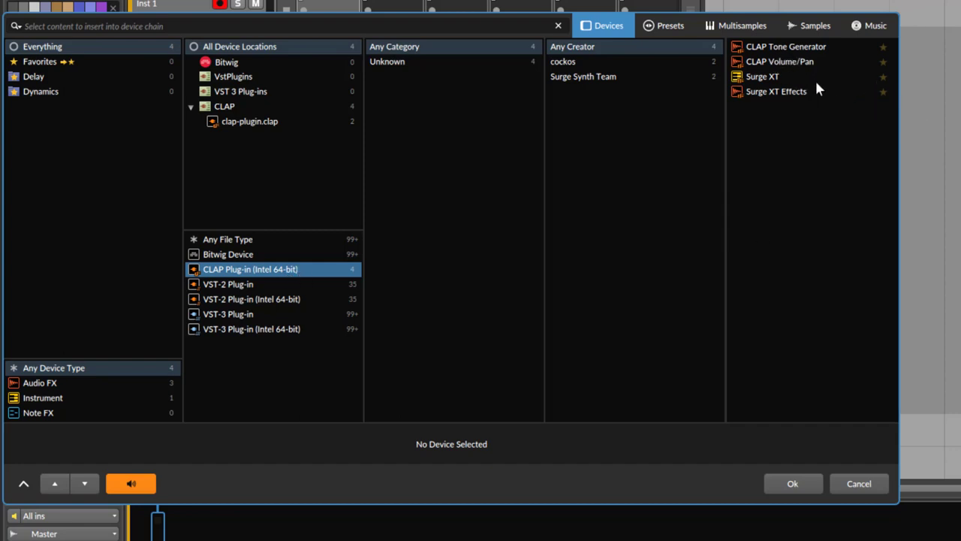
left_click(767, 78)
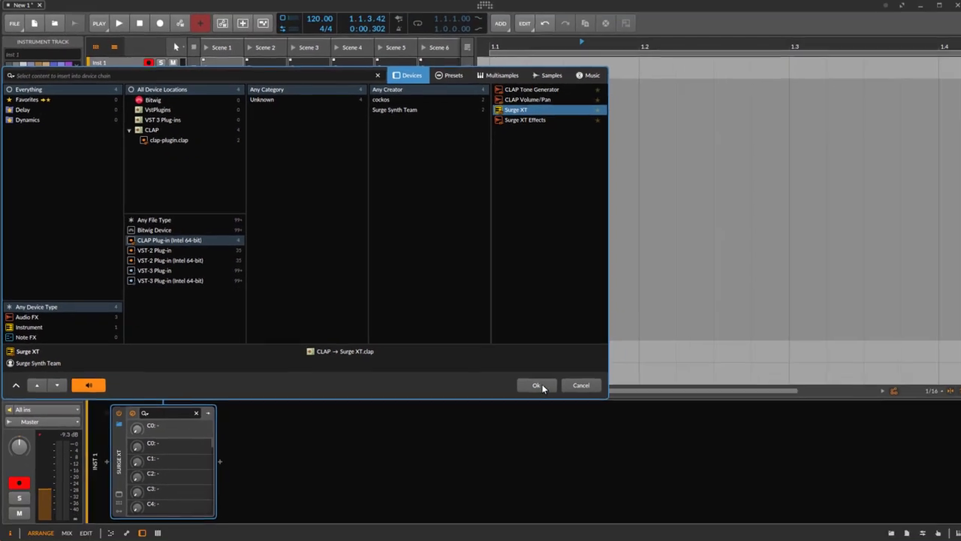
Insert Surge XT and step its patch three times from Init Saw to Init Env Per Osc
left_click(792, 479)
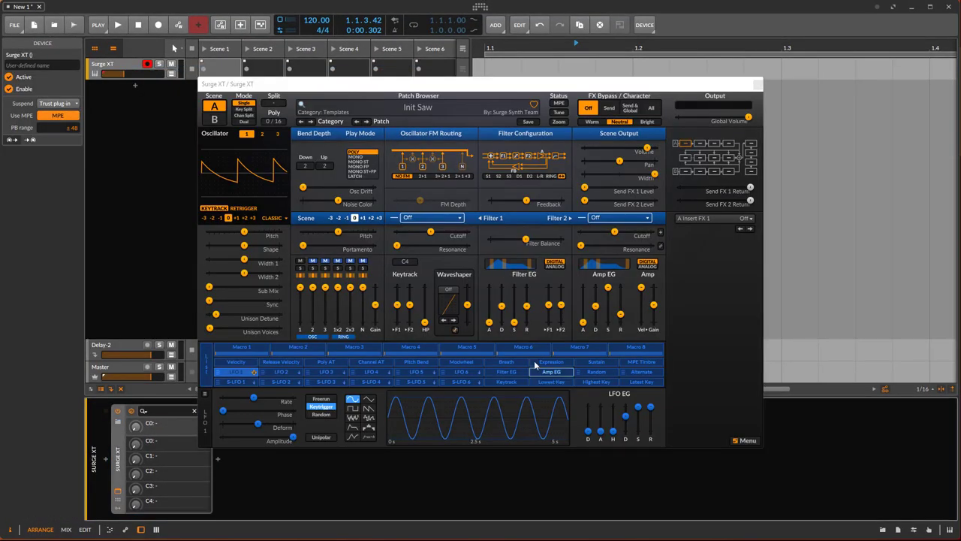
left_click_drag(369, 88, 259, 43)
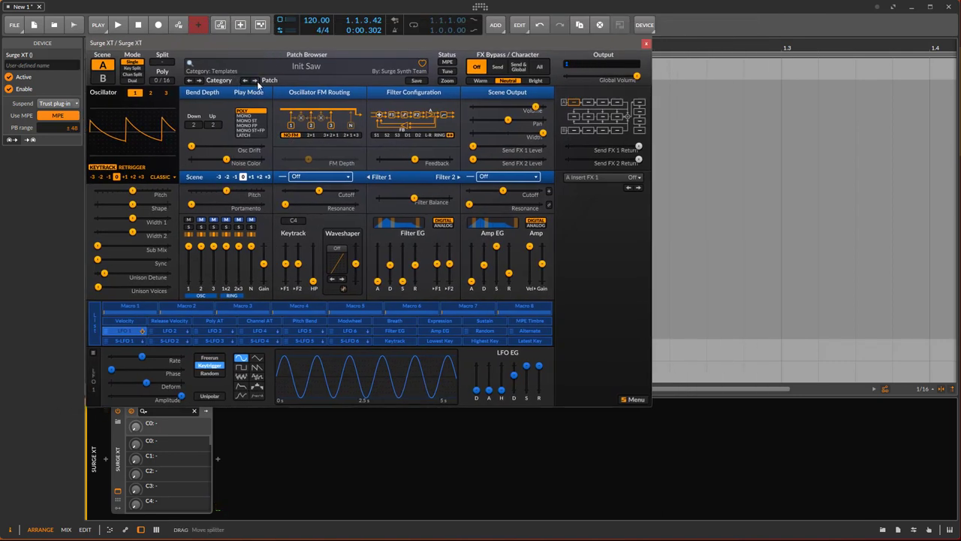
left_click(255, 81)
left_click(255, 81)
left_click(255, 81)
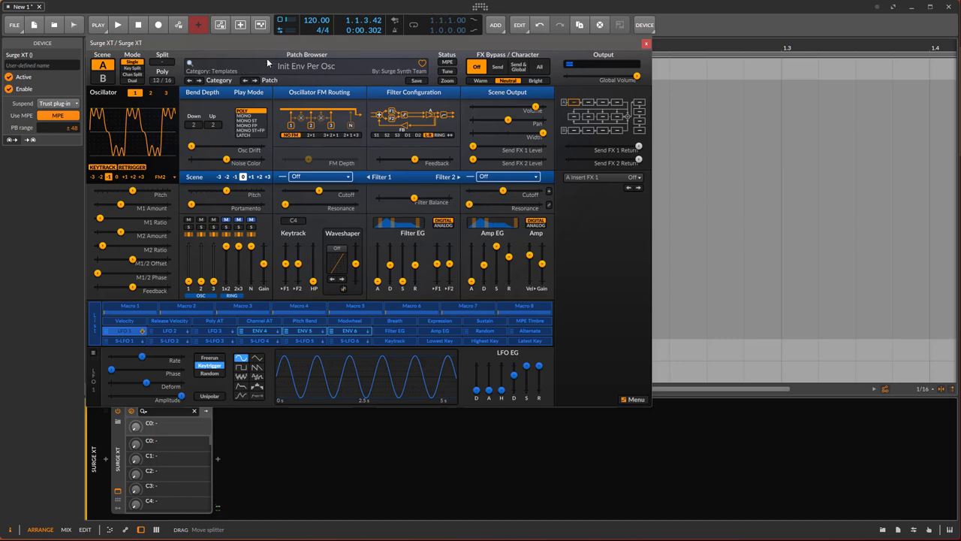
left_click_drag(300, 50, 515, 110)
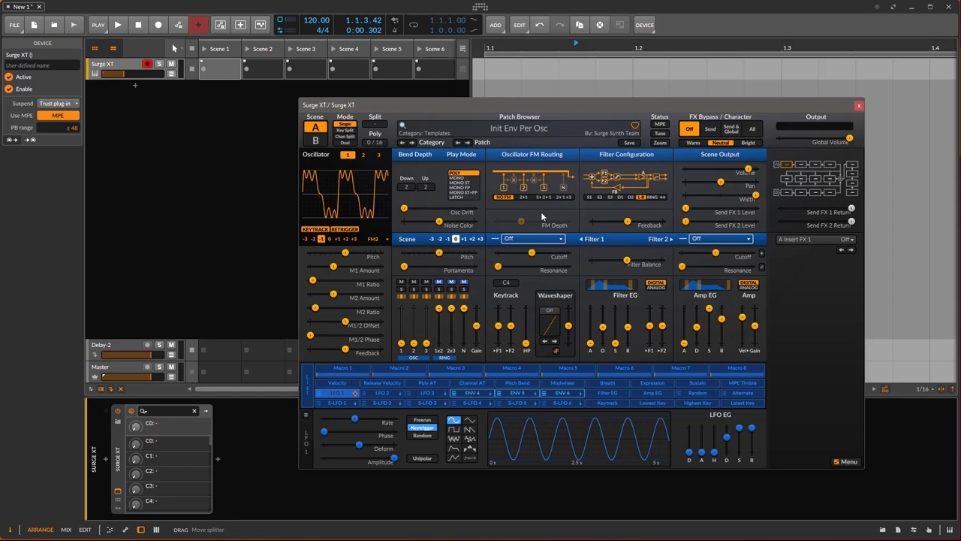
left_click_drag(511, 98, 460, 105)
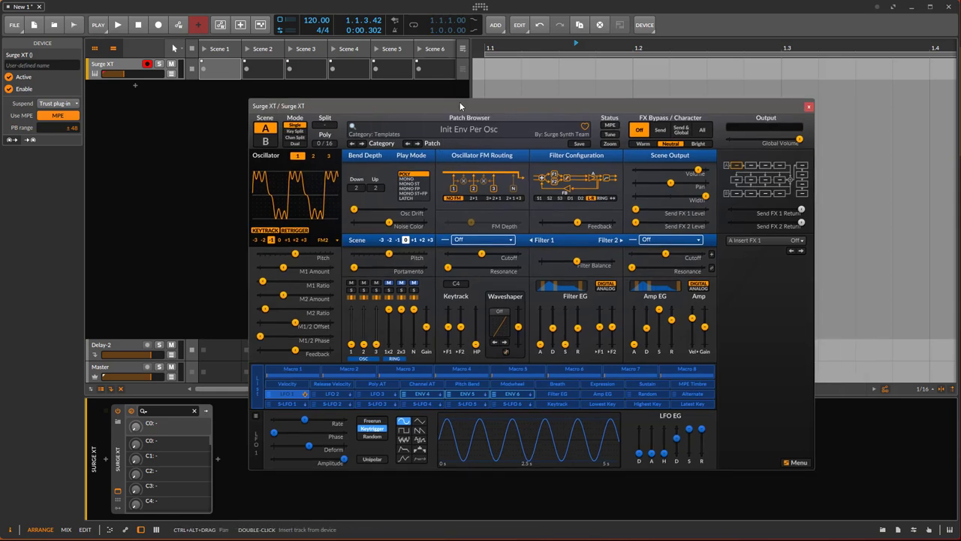